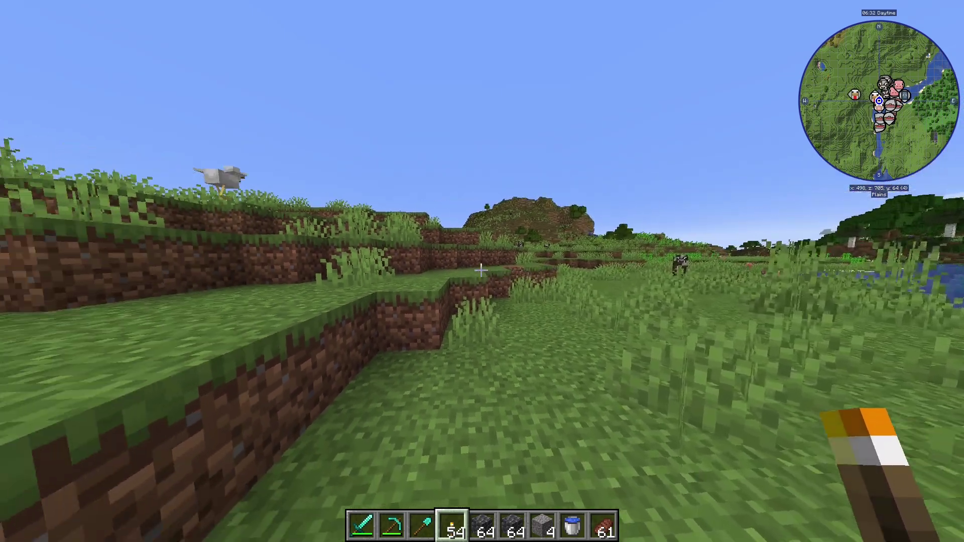
key(j)
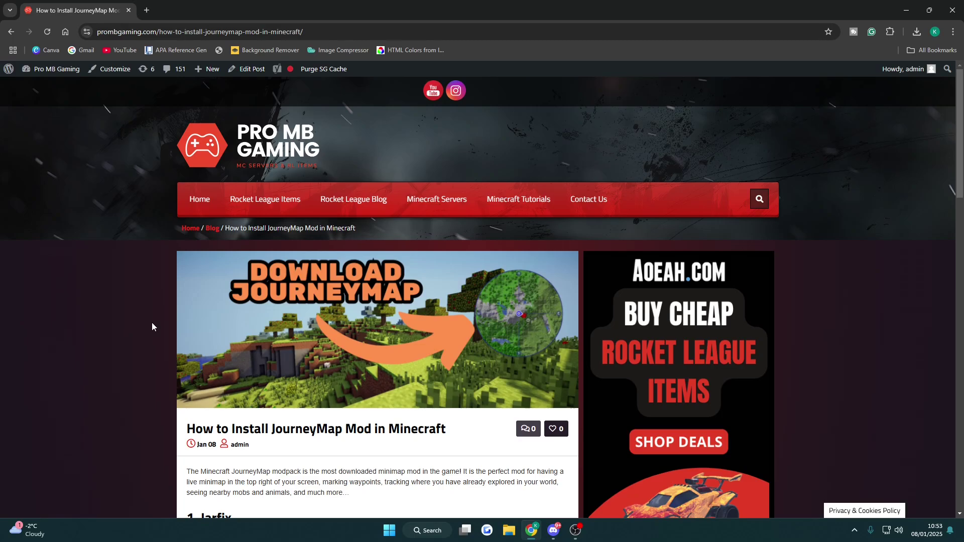
Download the Java for Windows installer through the Windows download link in the article's Jarfix section.
scroll(219, 310, down, 6)
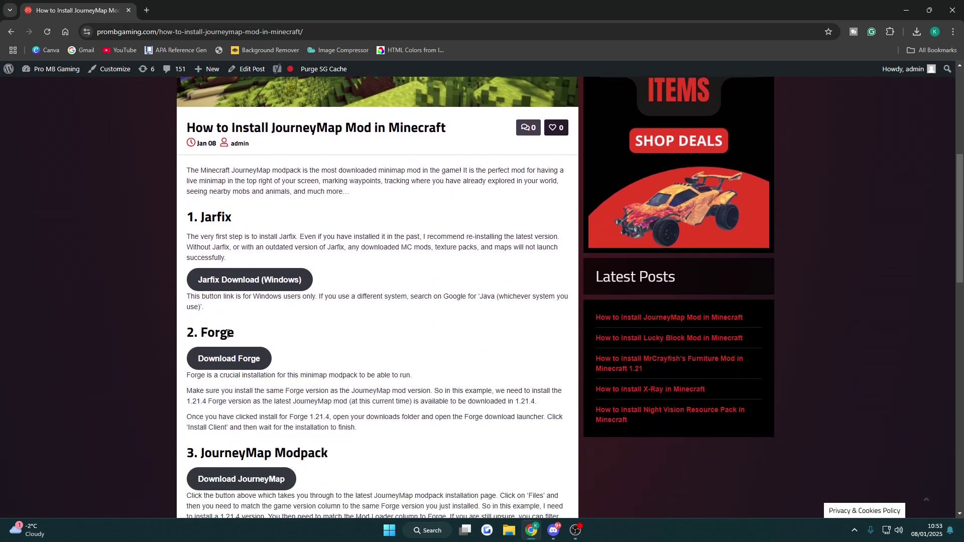
scroll(292, 300, up, 4)
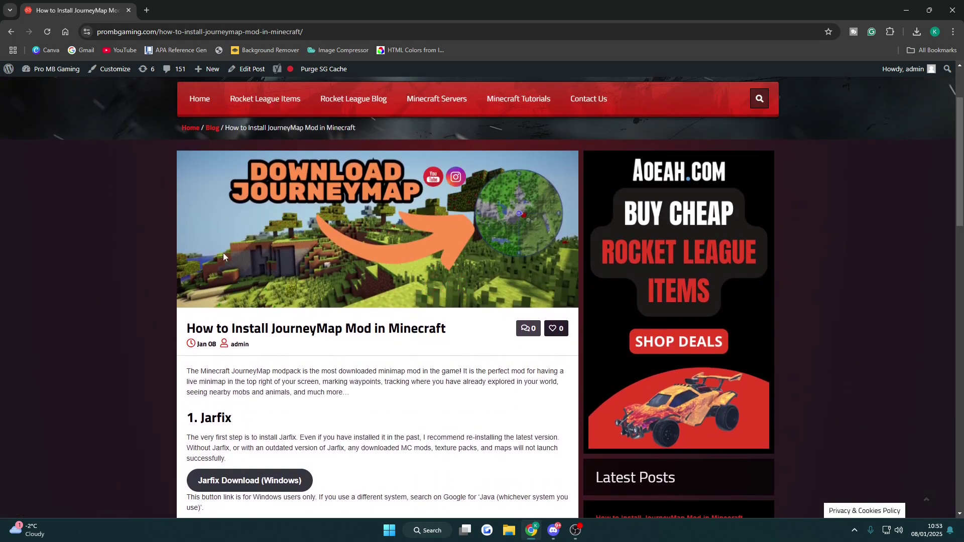
scroll(237, 296, down, 3)
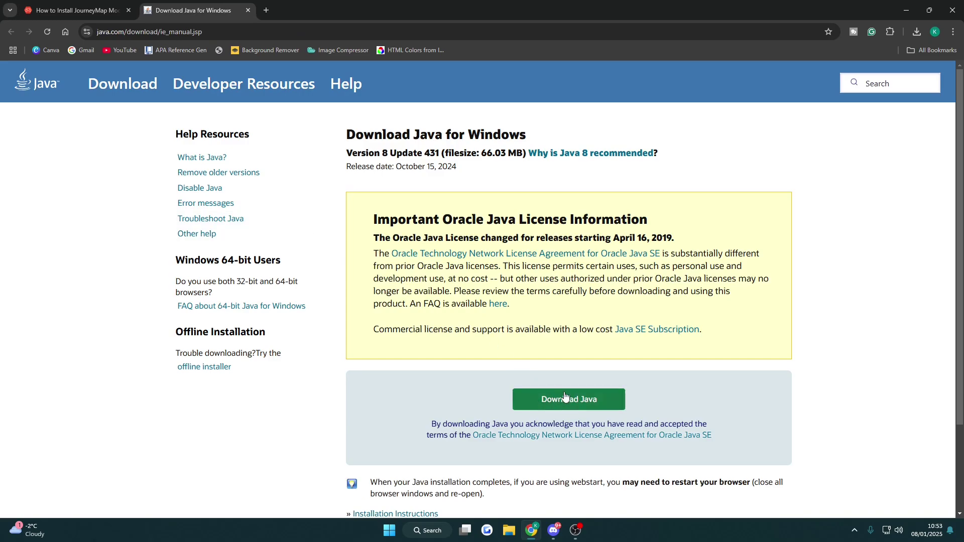
click(554, 403)
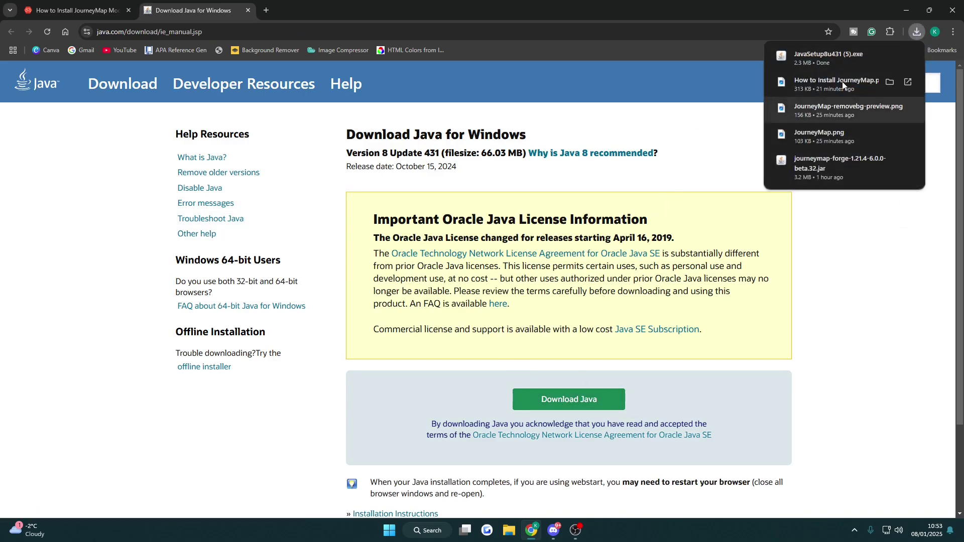
Run the downloaded JavaSetup8u431 installer to install Java, and close the finished setup and the Java download page.
click(907, 57)
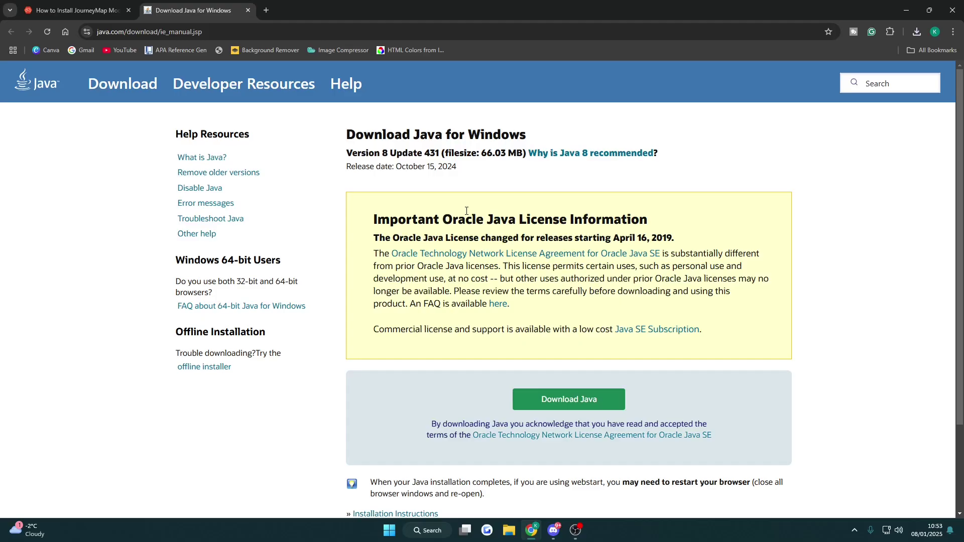
click(563, 354)
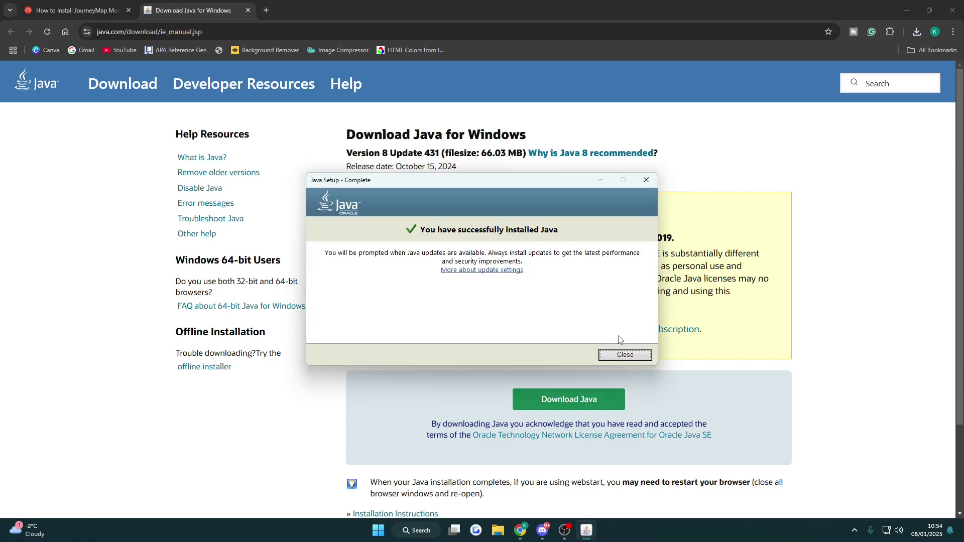
click(625, 355)
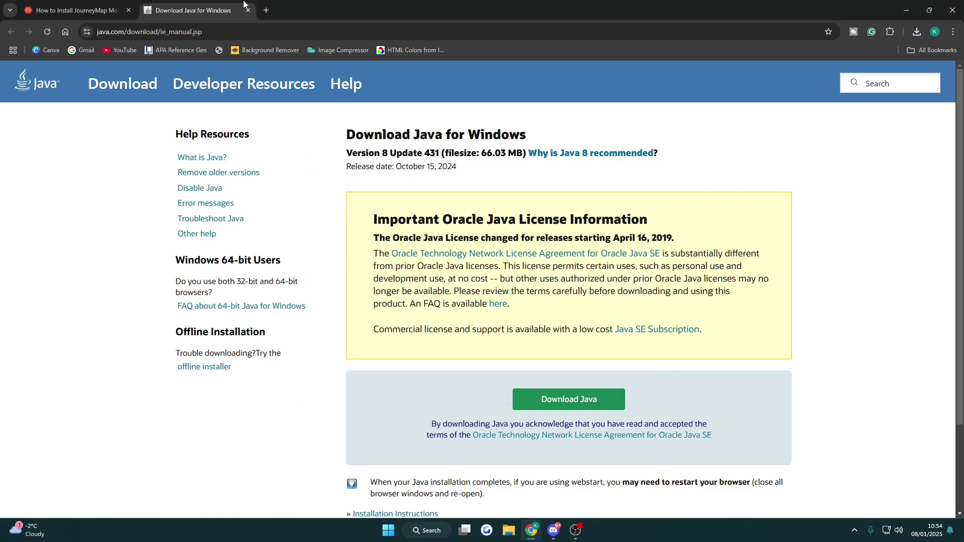
click(247, 11)
Download the latest Forge installer for Minecraft 1.21.4 through the article's Forge section, skipping the advertisement.
scroll(295, 293, down, 2)
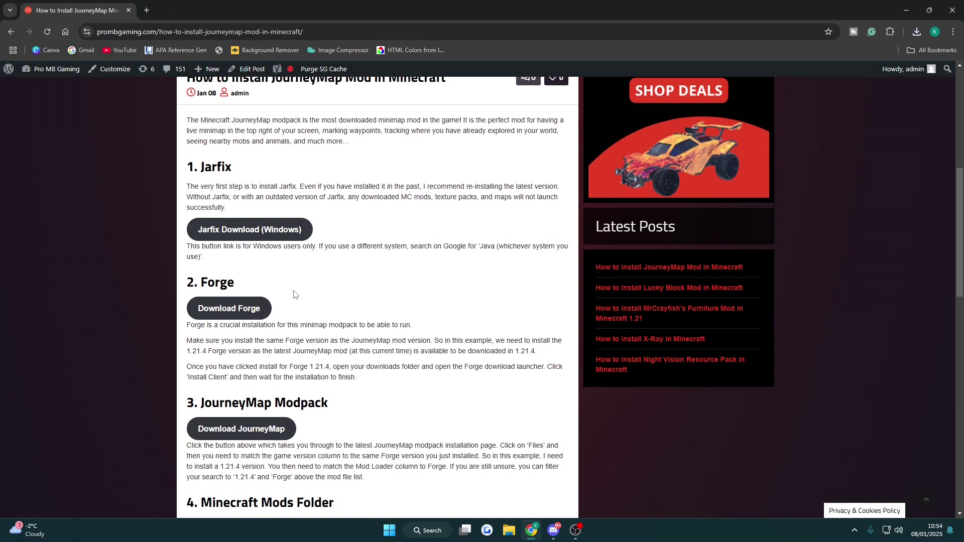
click(233, 310)
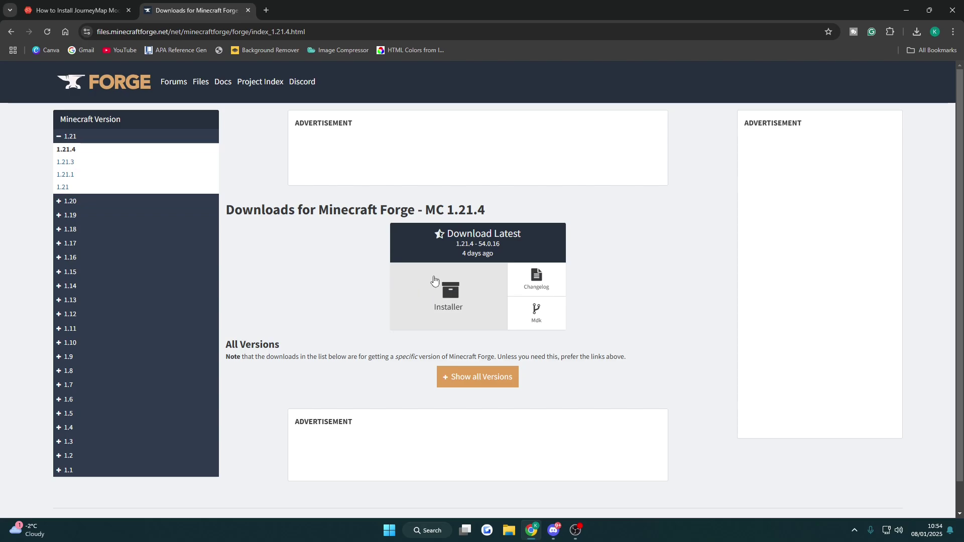
click(456, 300)
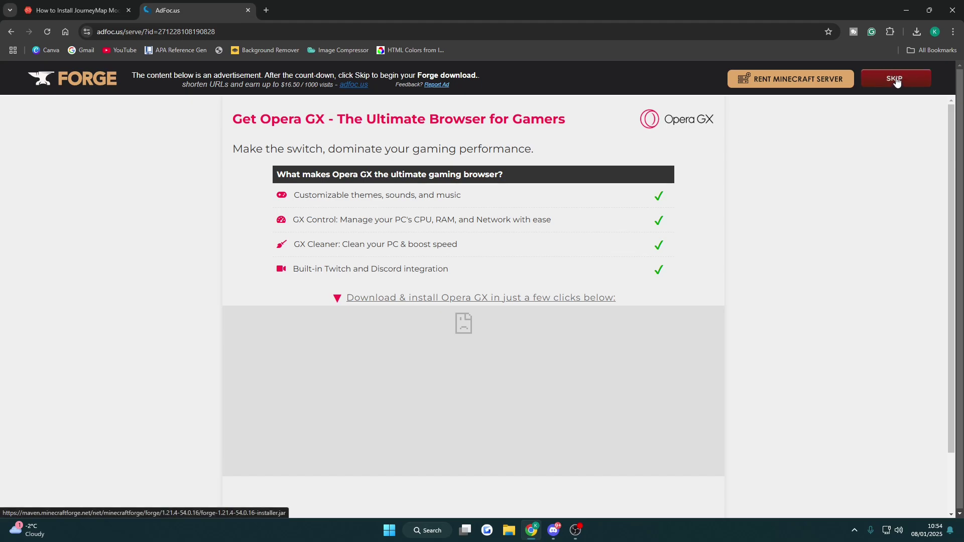
click(895, 79)
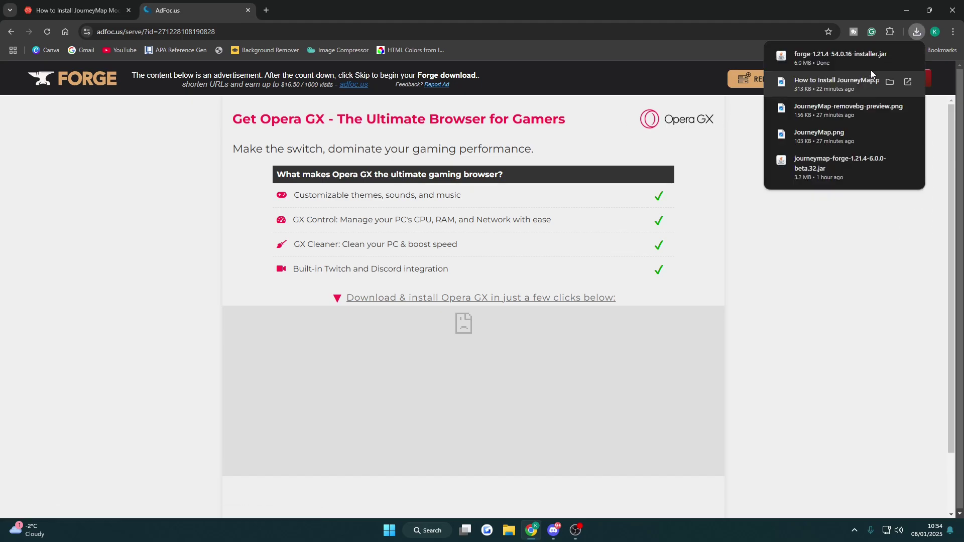
Run the downloaded forge-1.21.4-54.0.16 installer to install the client, and close the advertisement page.
click(907, 57)
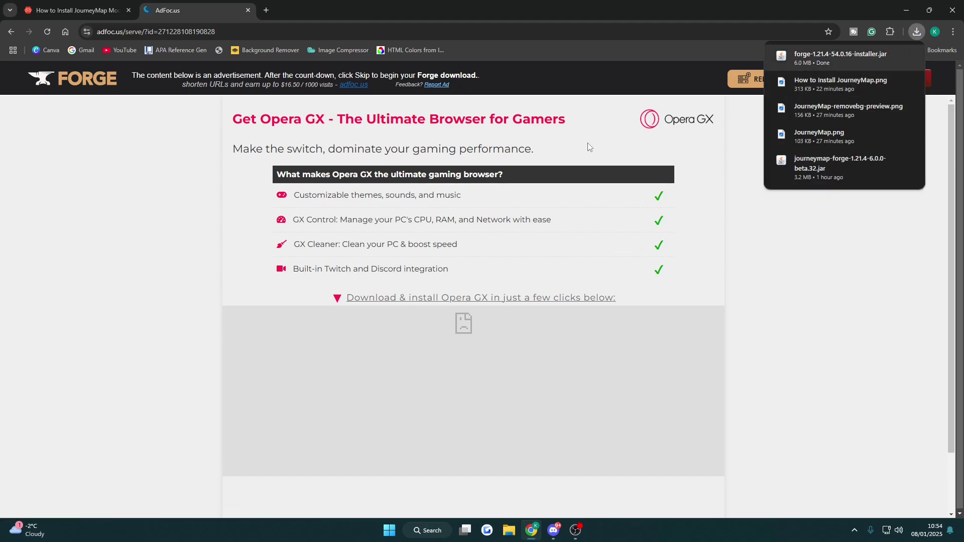
click(462, 319)
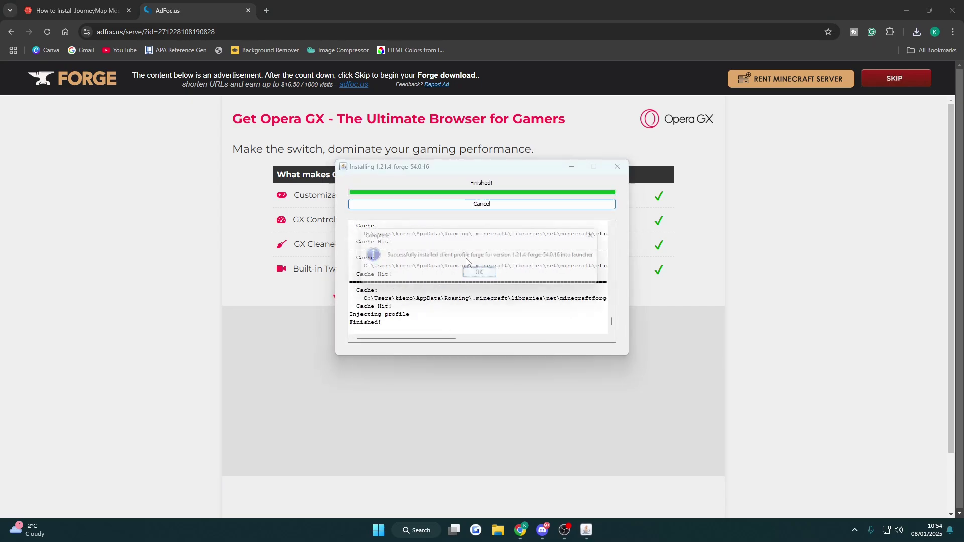
click(478, 276)
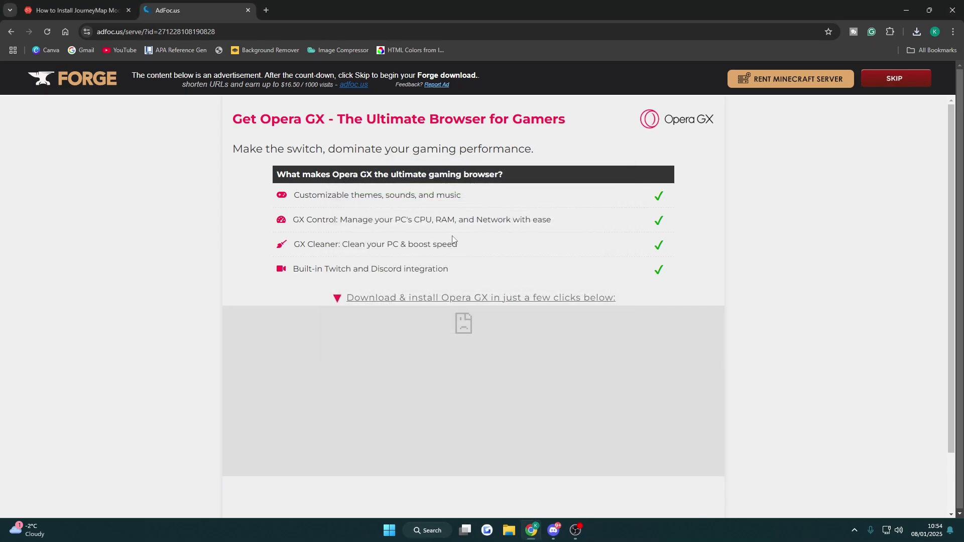
click(249, 10)
Open the JourneyMap file list on CurseForge through the download link in the article's JourneyMap Modpack section.
scroll(243, 316, down, 2)
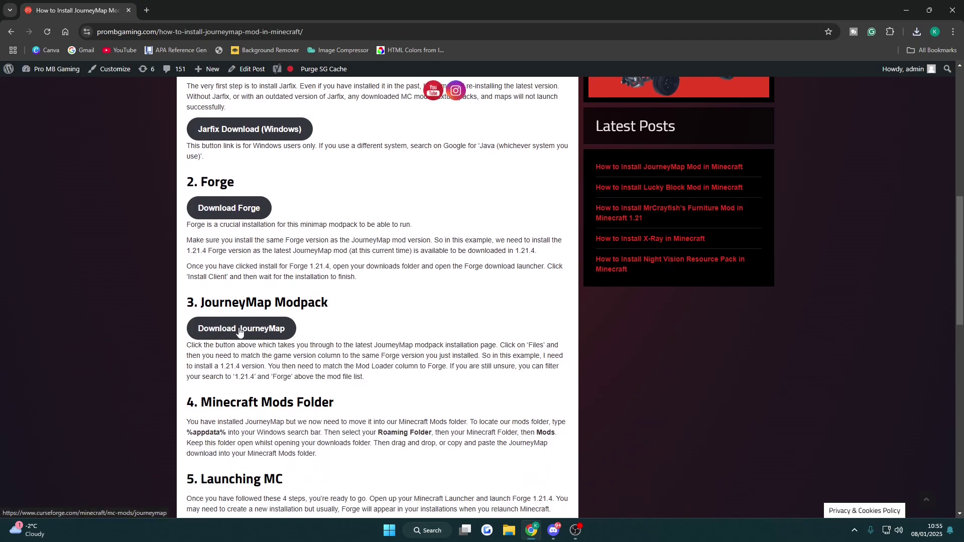
click(239, 330)
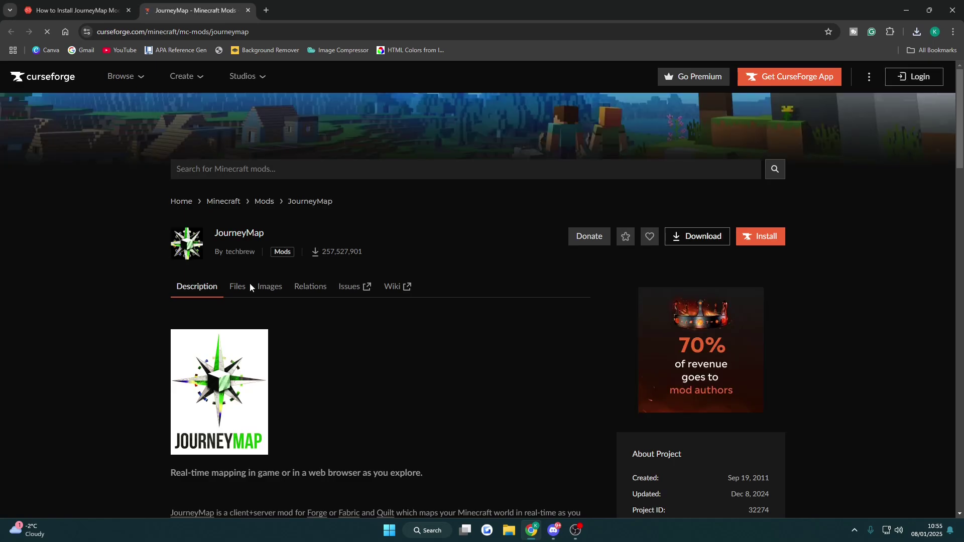
click(239, 289)
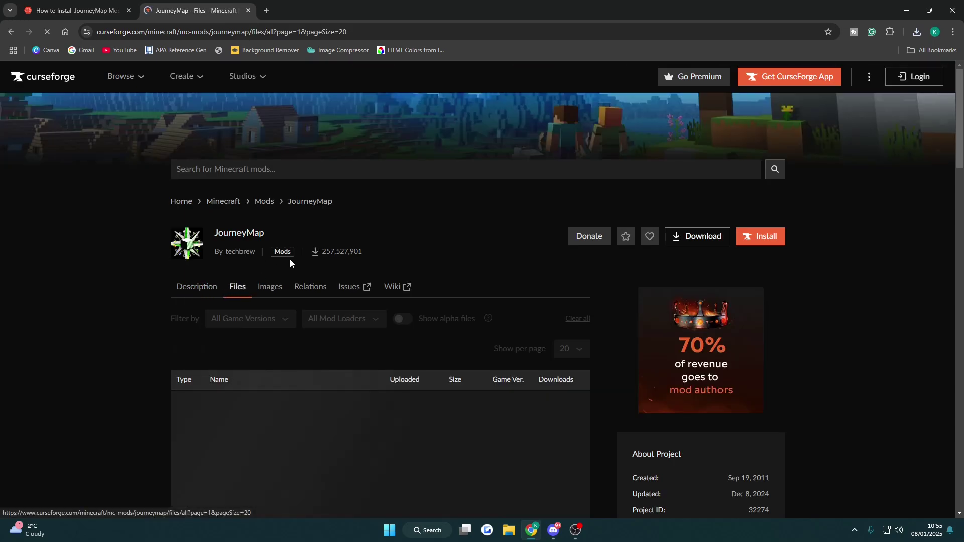
Filter the JourneyMap files by game version 1.21.4 and the Forge mod loader.
scroll(295, 255, down, 2)
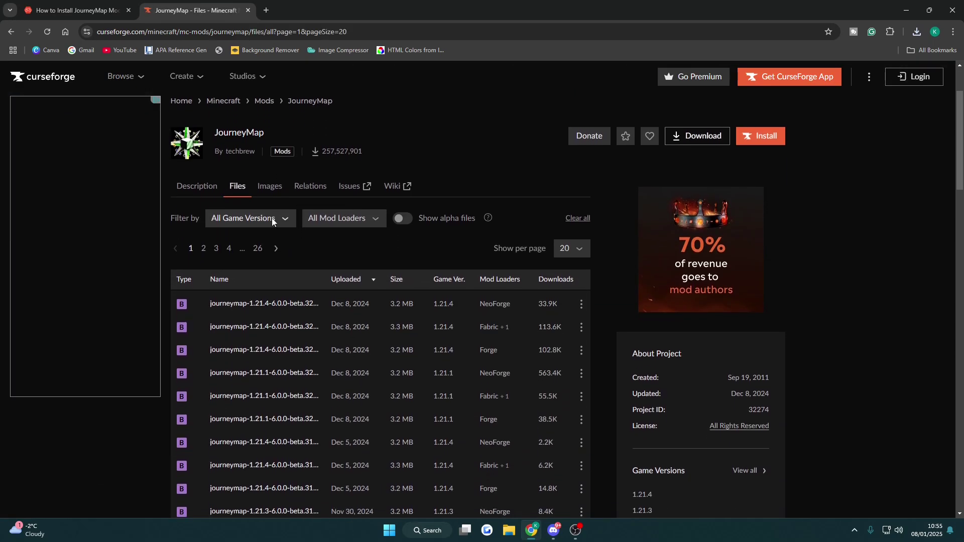
click(271, 221)
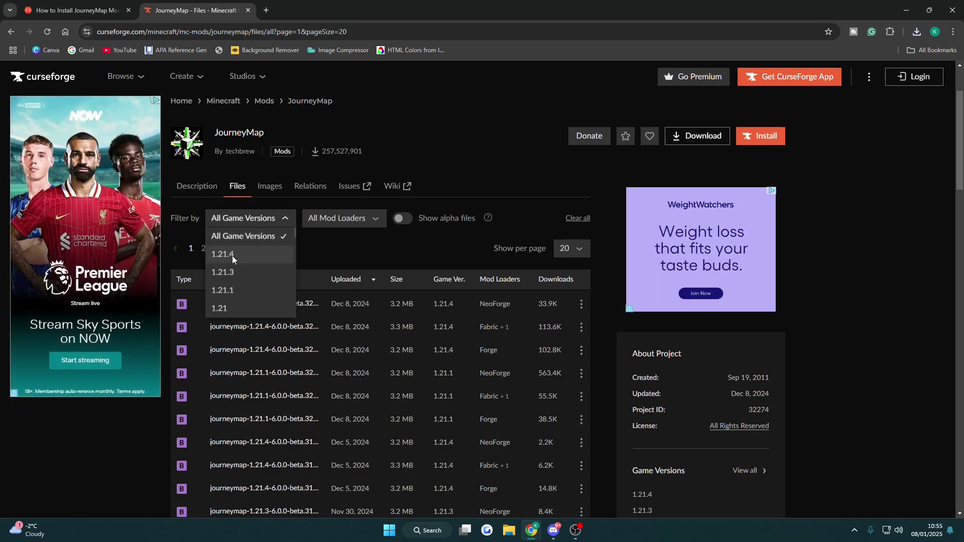
click(231, 255)
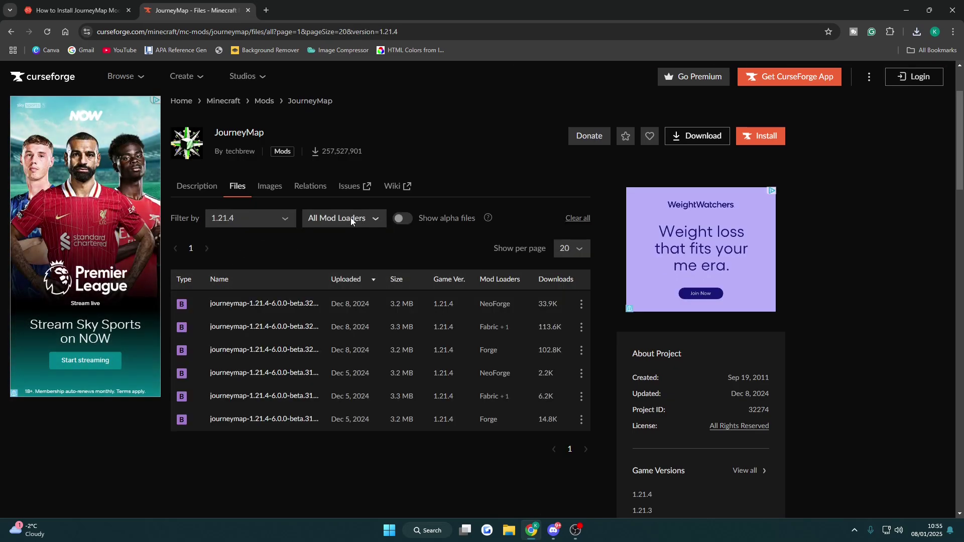
click(351, 218)
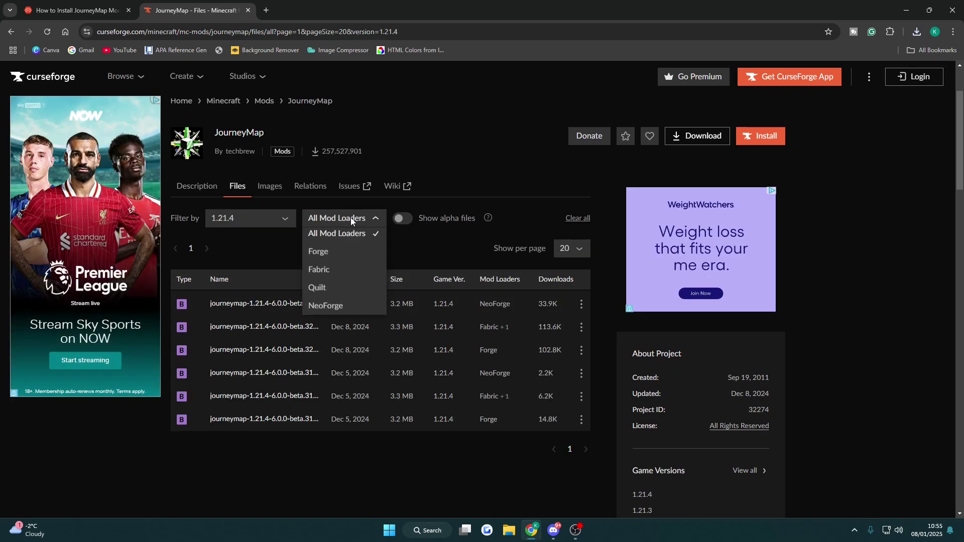
click(327, 255)
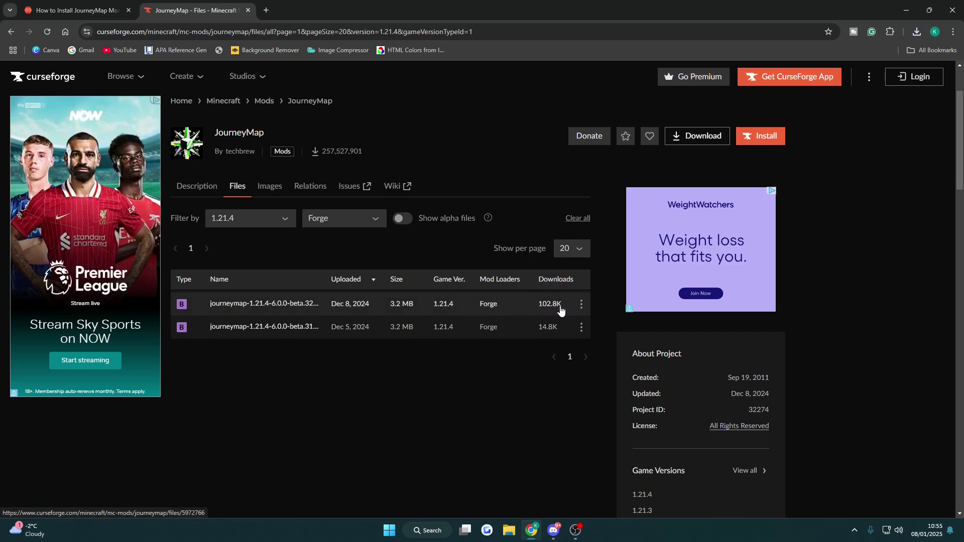
Download the newest JourneyMap Forge file for 1.21.4 (6.0.0-beta.32) and move it from its download folder to the desktop.
click(581, 305)
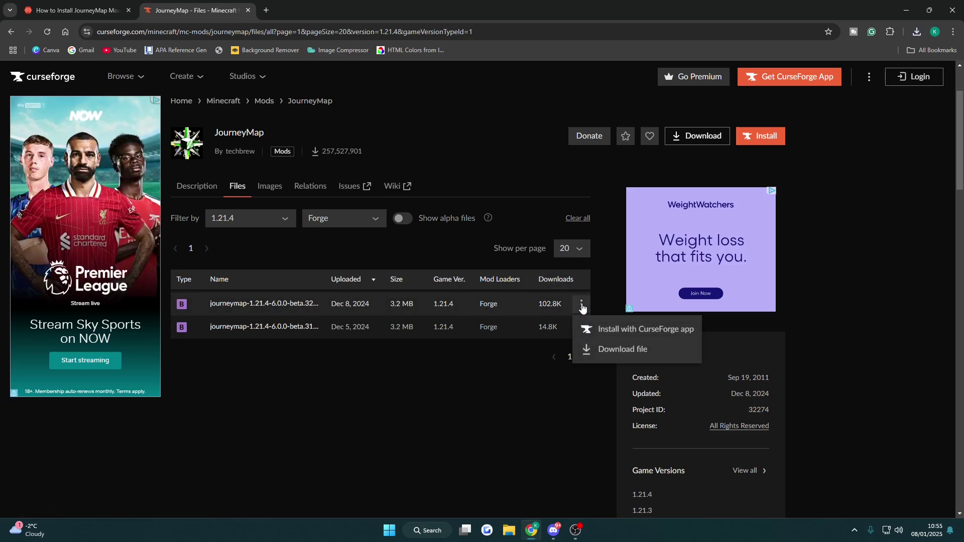
click(610, 351)
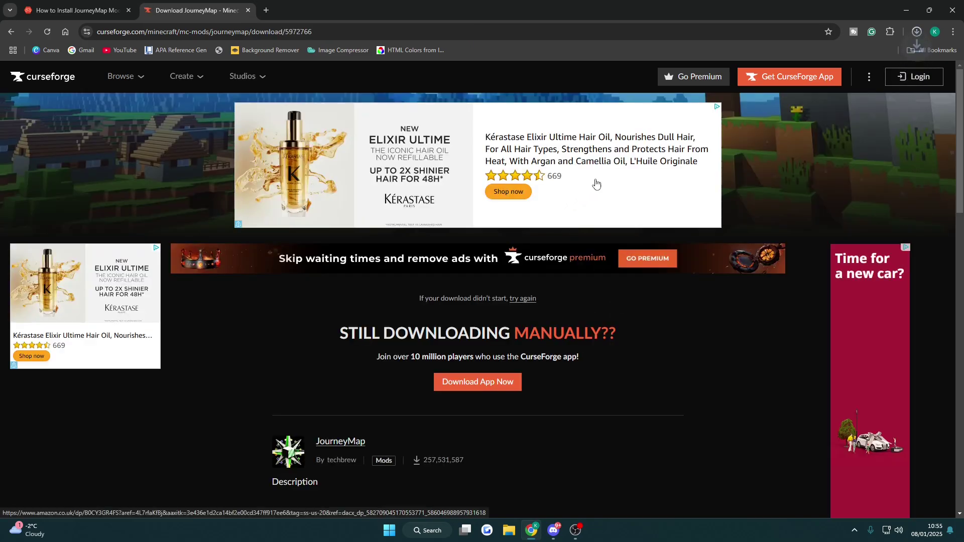
click(917, 32)
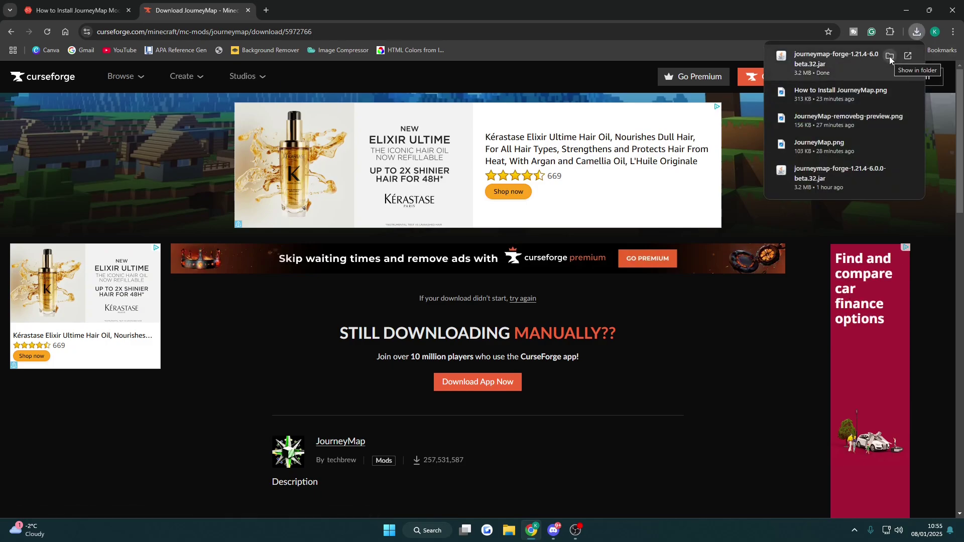
click(890, 56)
drag(298, 179, 349, 292)
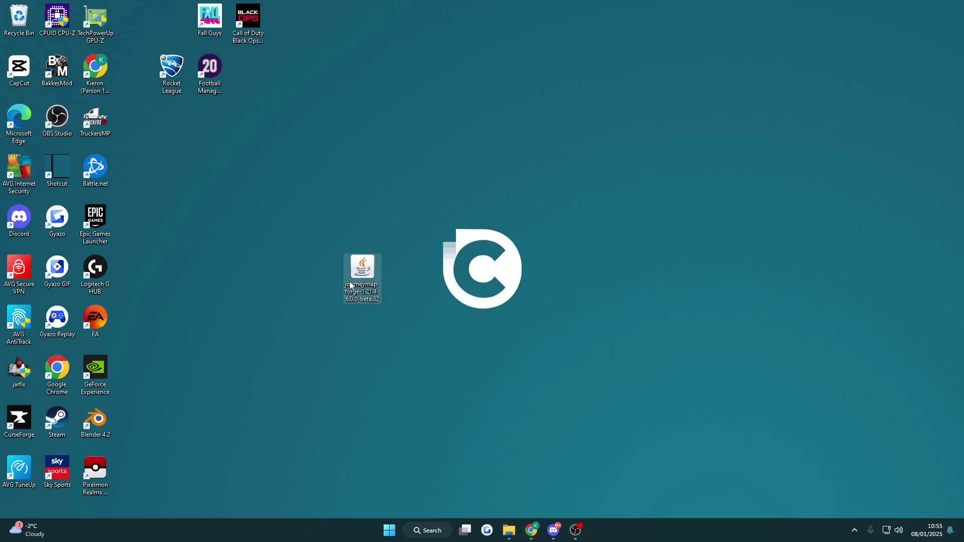
Search Windows for %appdata% and open the Roaming folder.
click(427, 532)
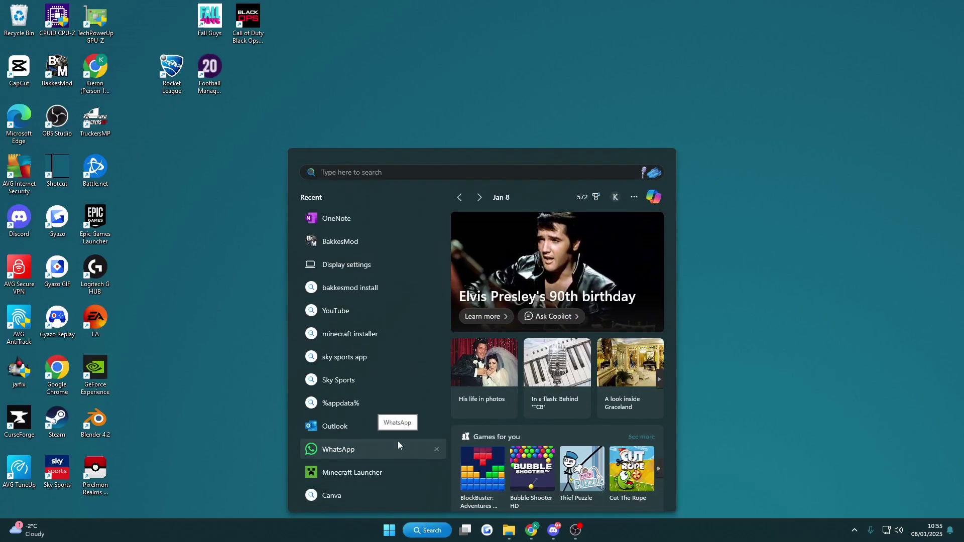
text(%a)
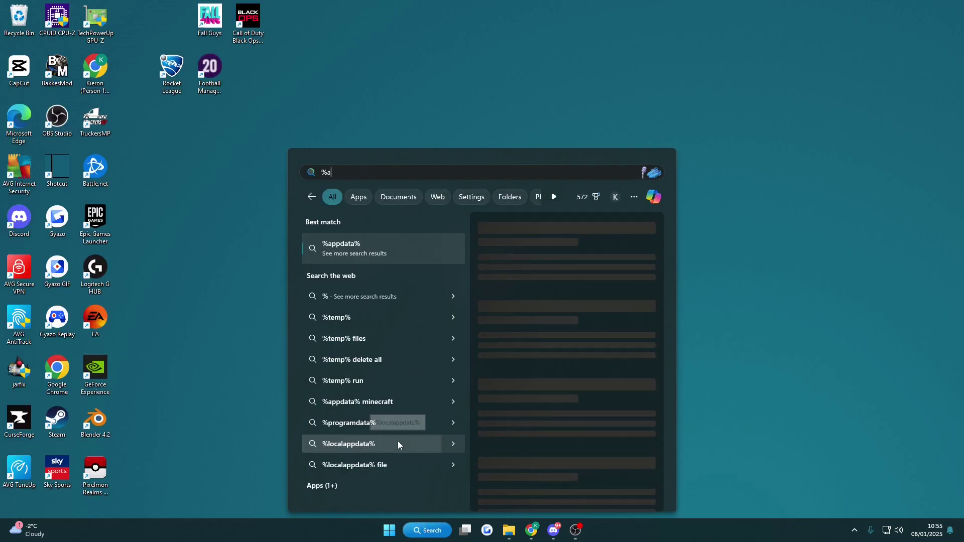
text(ppdata)
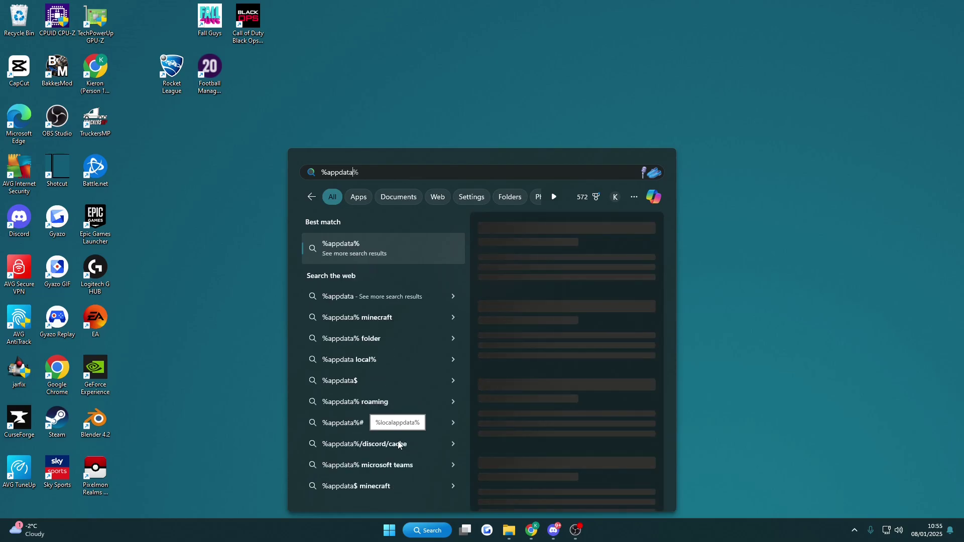
text(%)
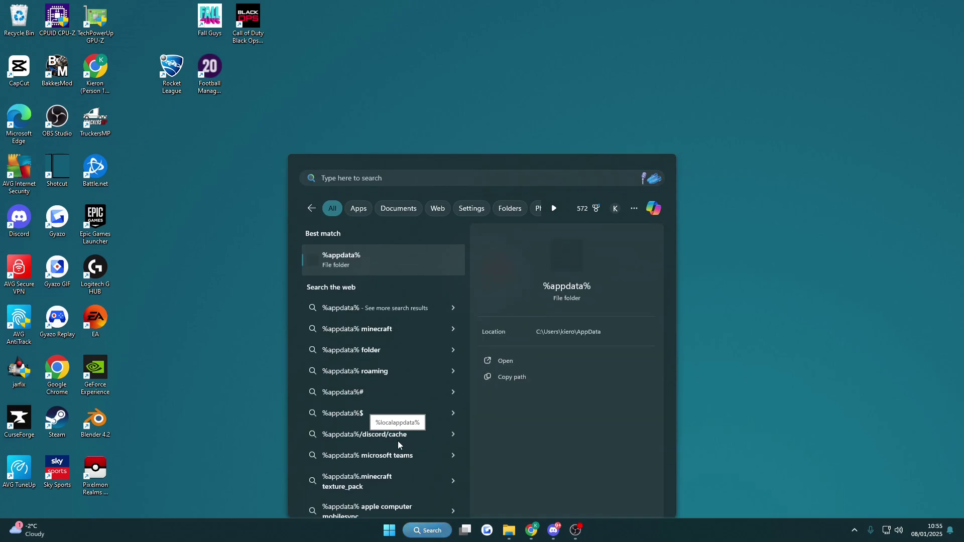
key(Return)
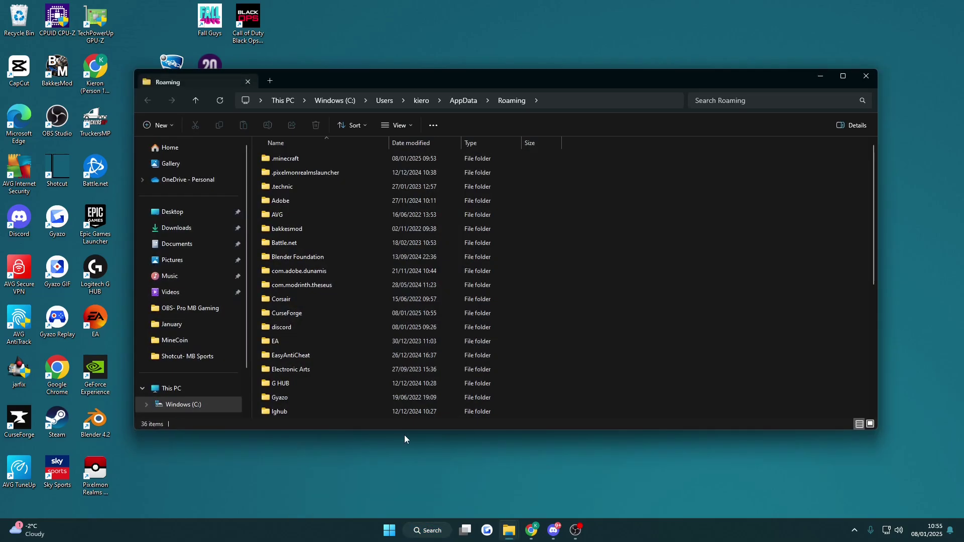
Open the mods folder inside the .minecraft folder.
double_click(299, 158)
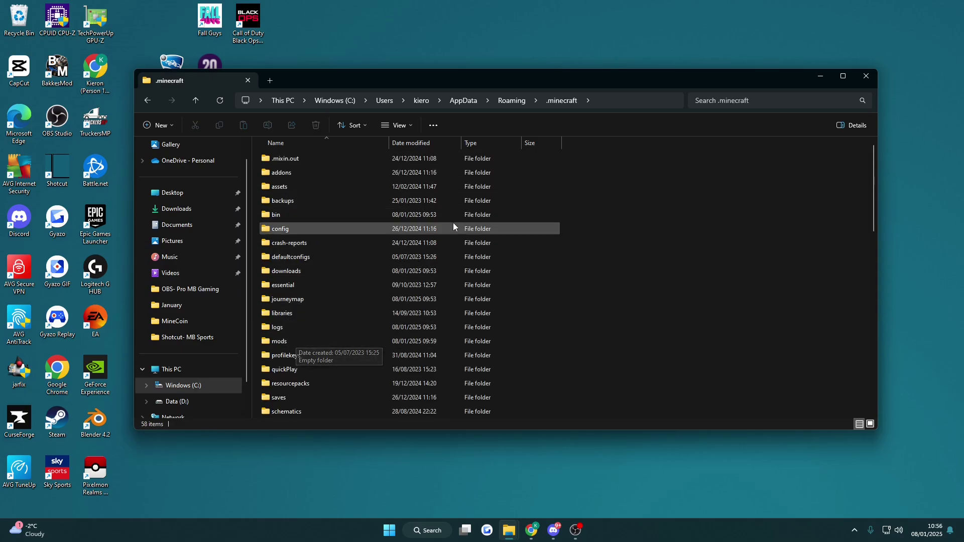
right_click(568, 217)
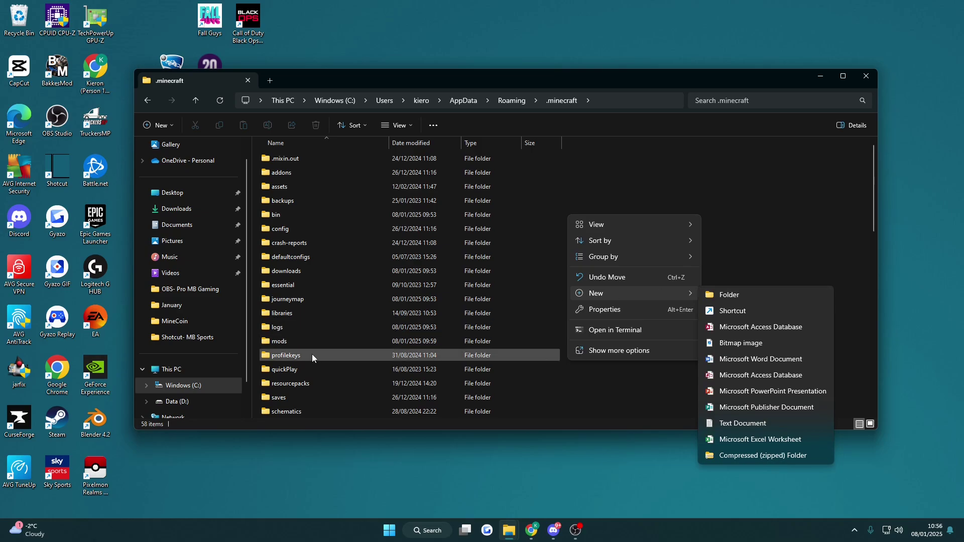
double_click(292, 343)
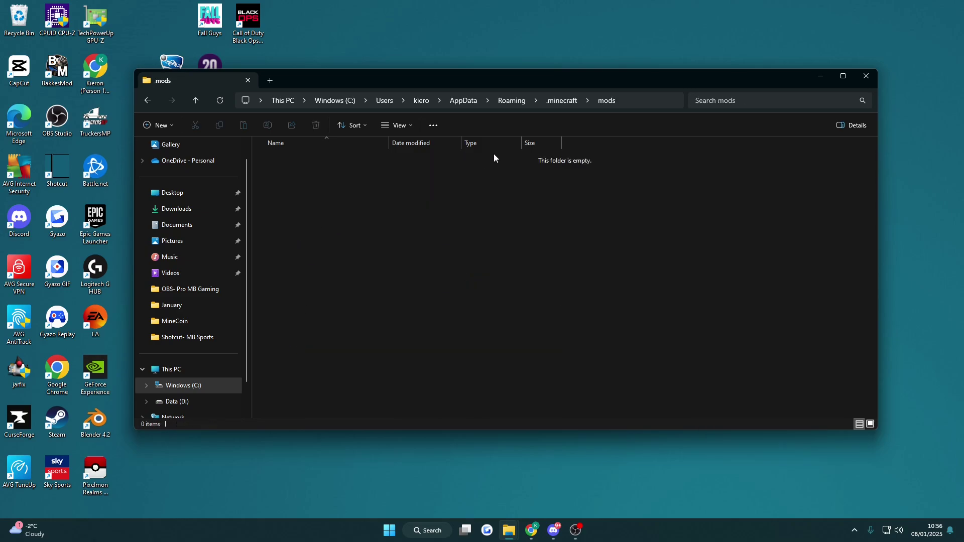
Move the JourneyMap Forge file from the desktop into the mods folder and close the folder window.
drag(581, 91, 544, 339)
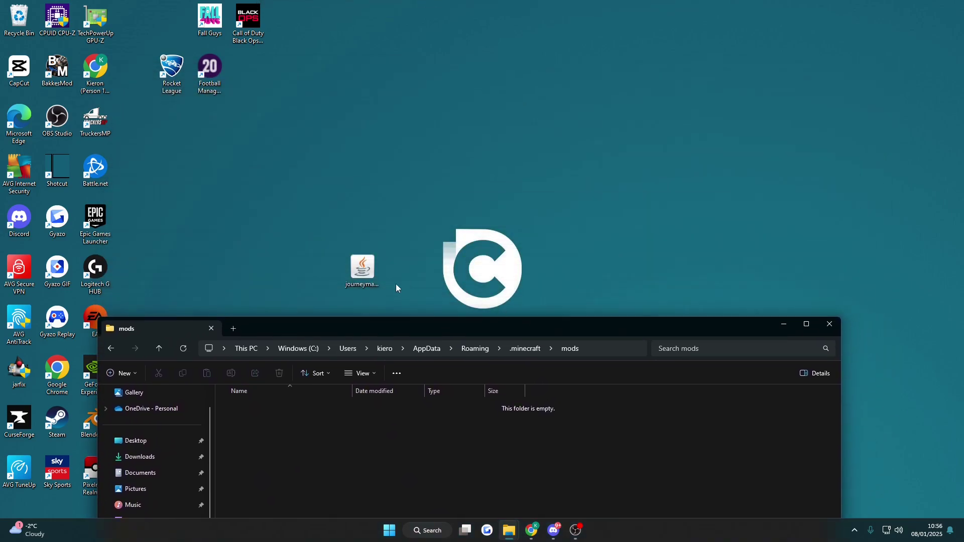
drag(362, 268, 294, 427)
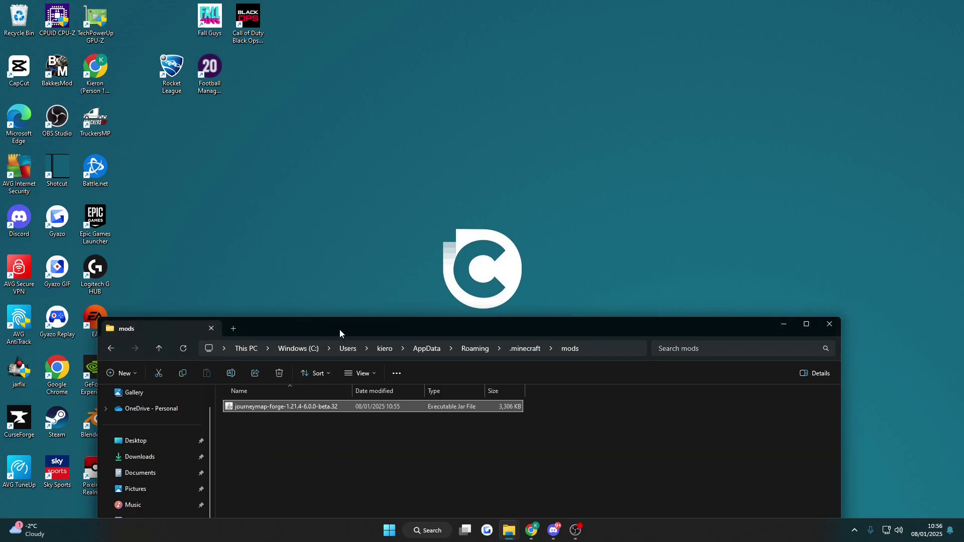
drag(339, 329, 380, 122)
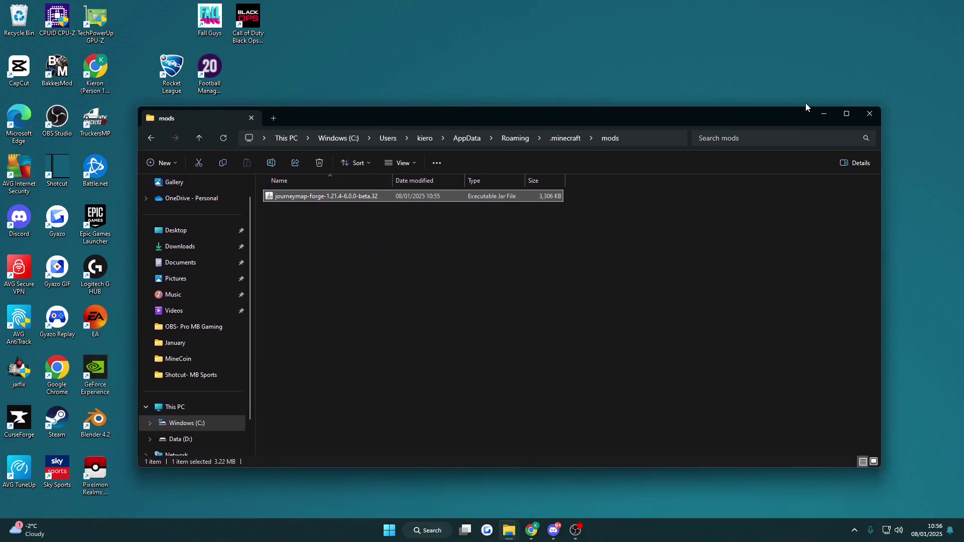
click(872, 117)
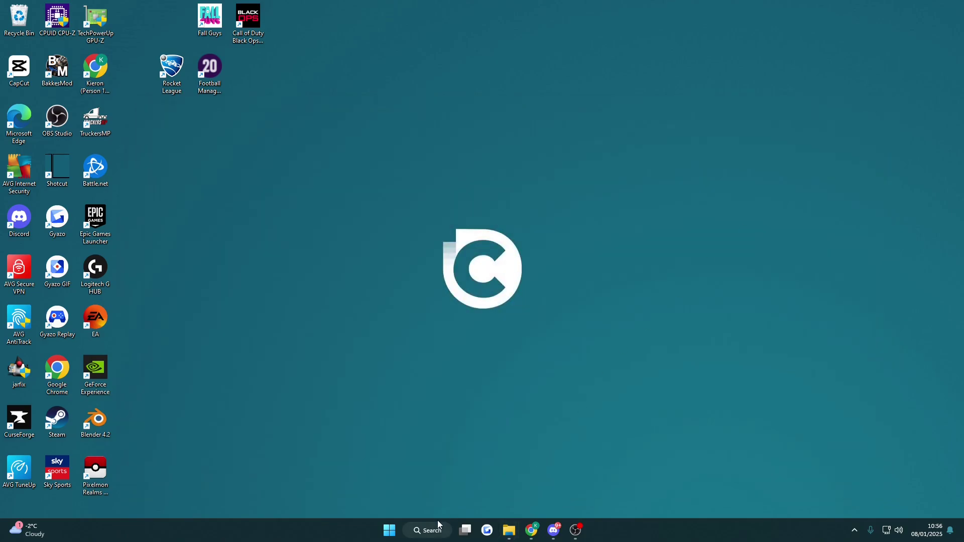
Switch to the Minecraft Launcher and select the forge installation 1.21.4-forge-54.0.16 for Java Edition.
click(438, 524)
click(364, 472)
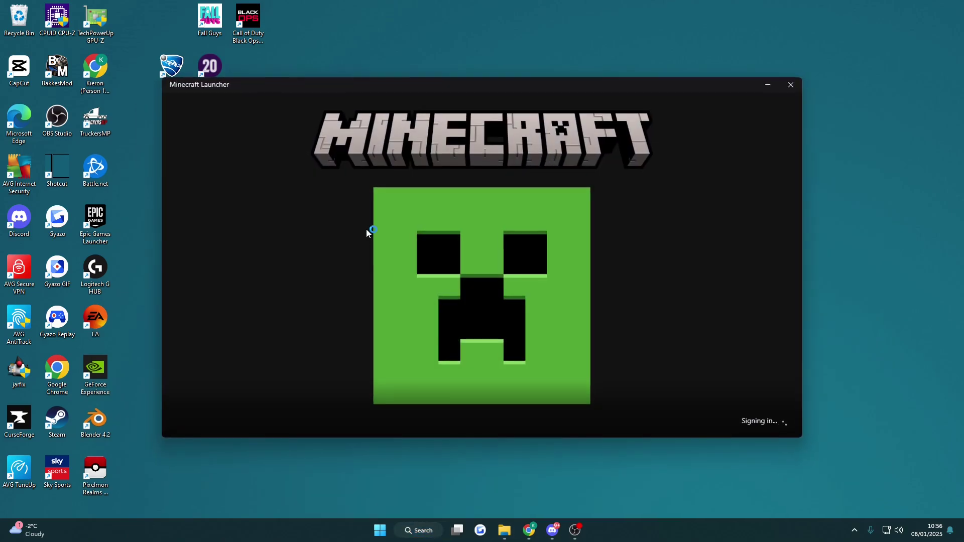
click(186, 378)
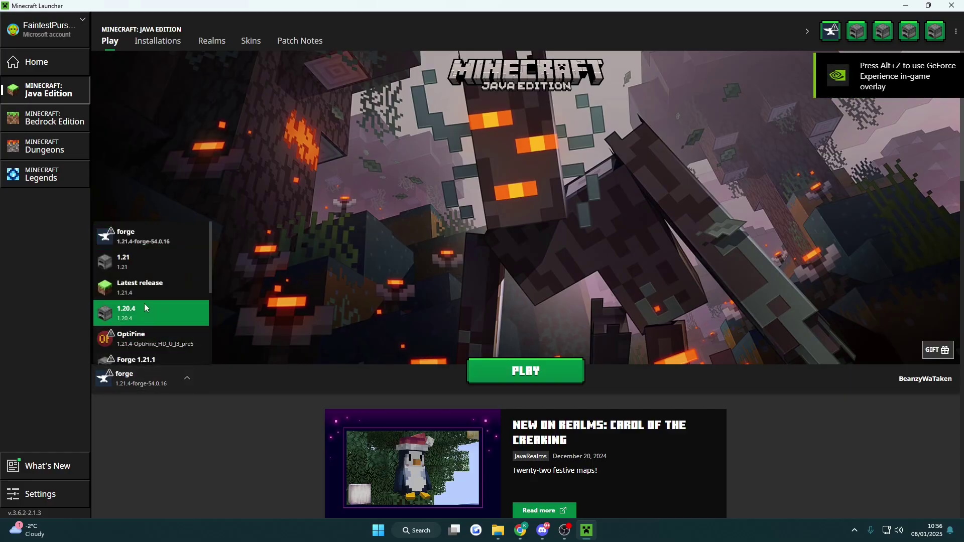
click(162, 239)
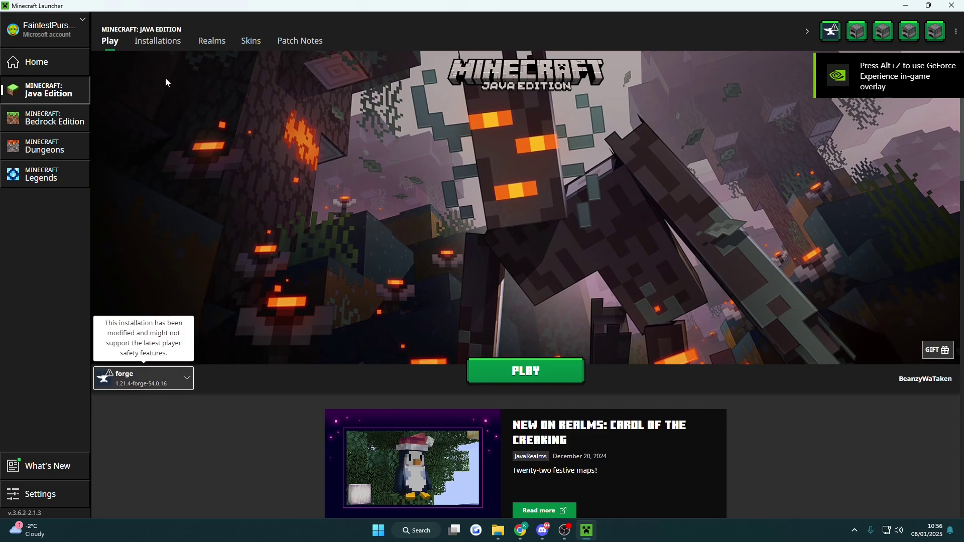
click(157, 43)
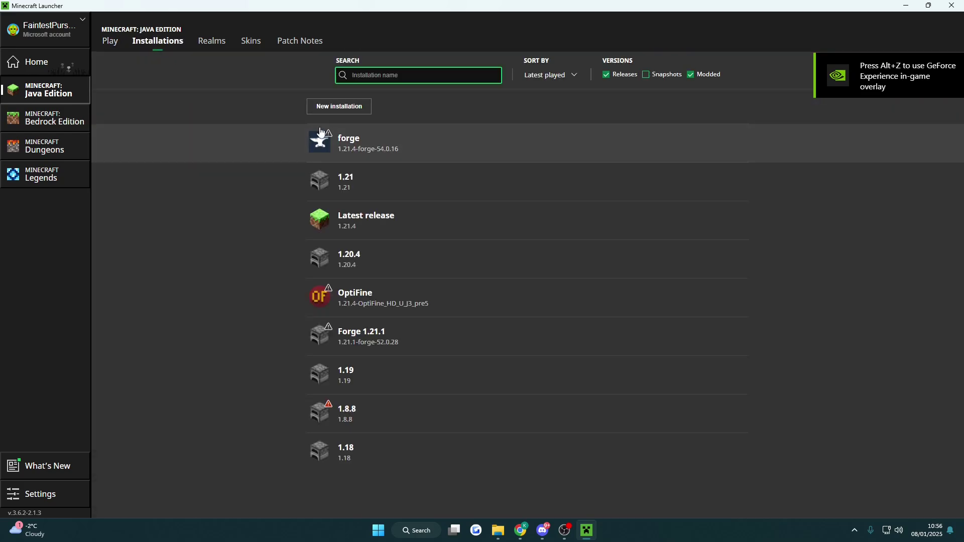
click(339, 106)
click(395, 152)
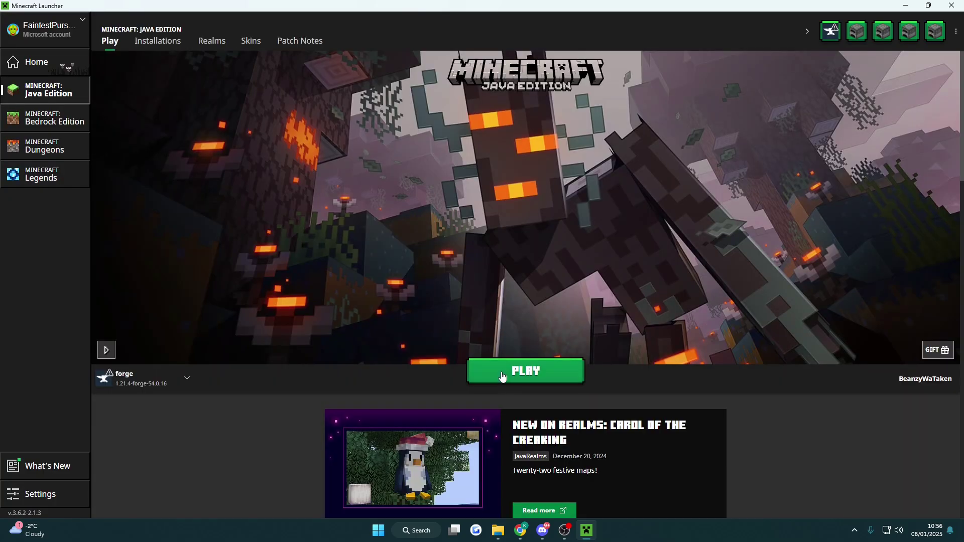
Launch the selected forge installation, accepting the modified-installation risks and turning off further warnings for it.
click(502, 377)
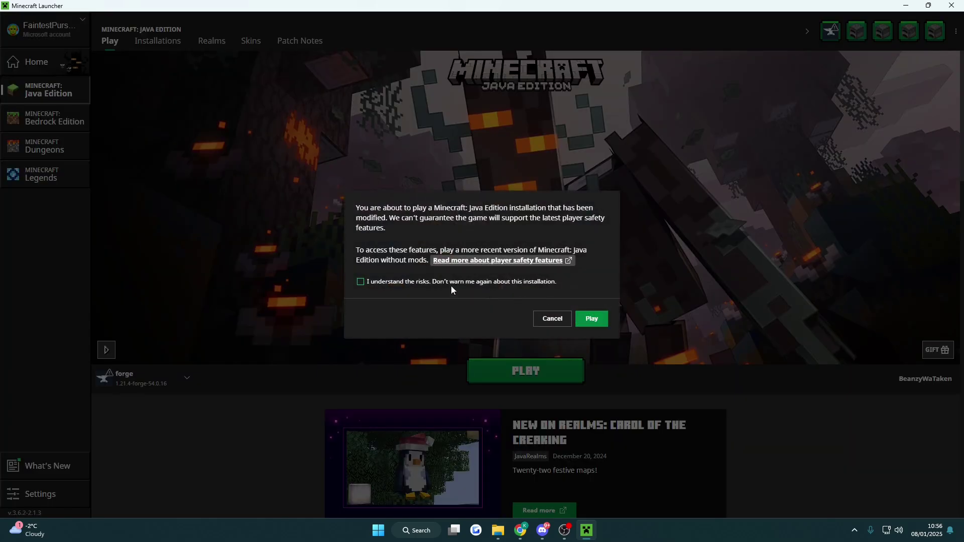
click(361, 282)
click(592, 319)
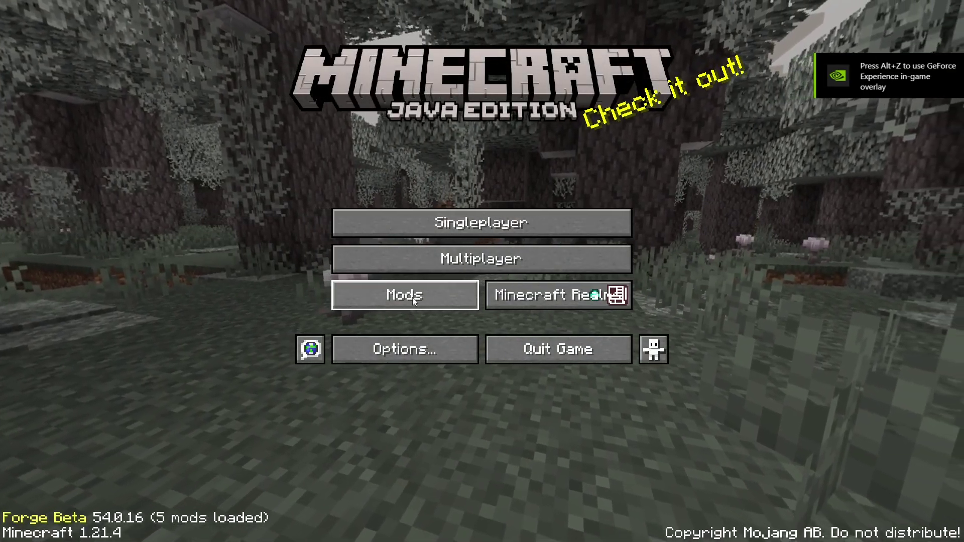
Check the details of Journeymap and JourneyMap API in the game's list of loaded mods, then leave the list.
click(411, 297)
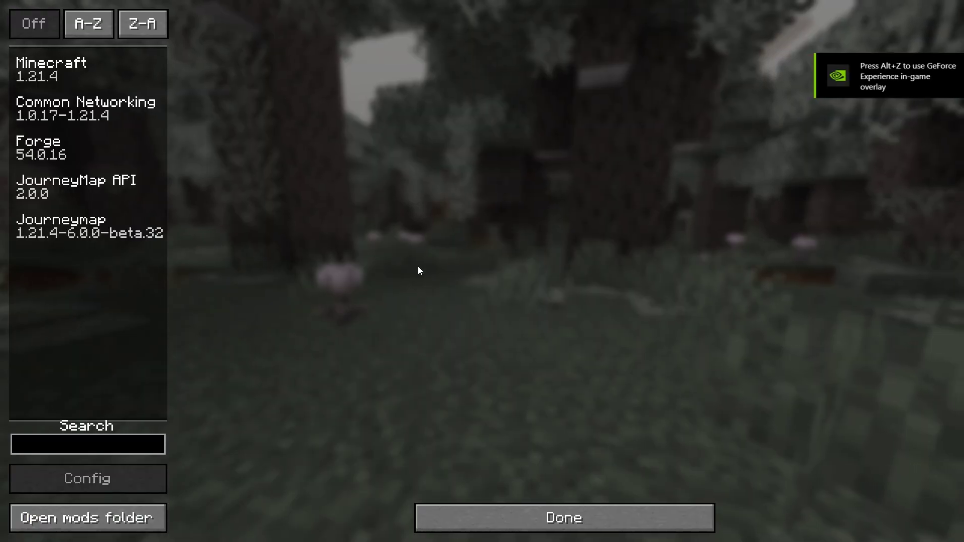
click(83, 189)
click(83, 237)
click(84, 192)
click(84, 213)
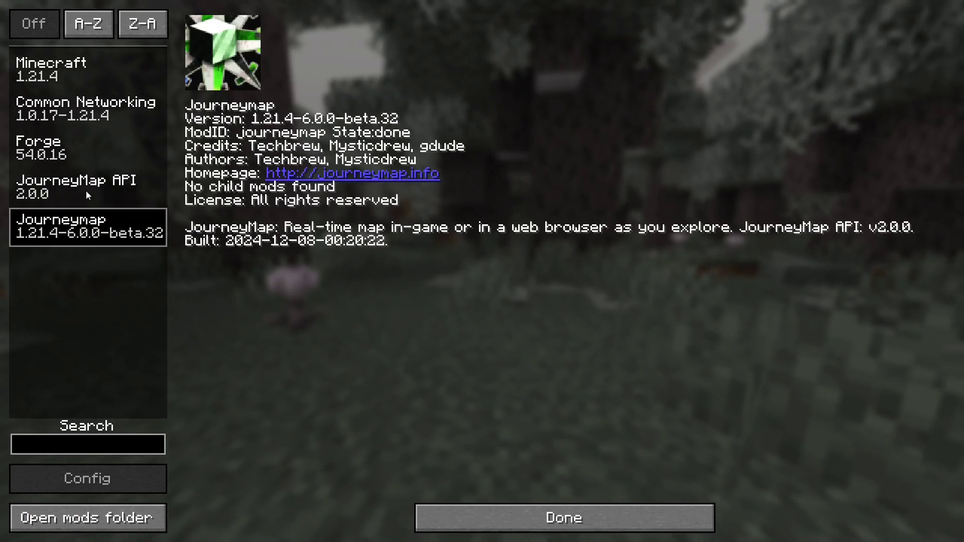
click(86, 190)
click(501, 504)
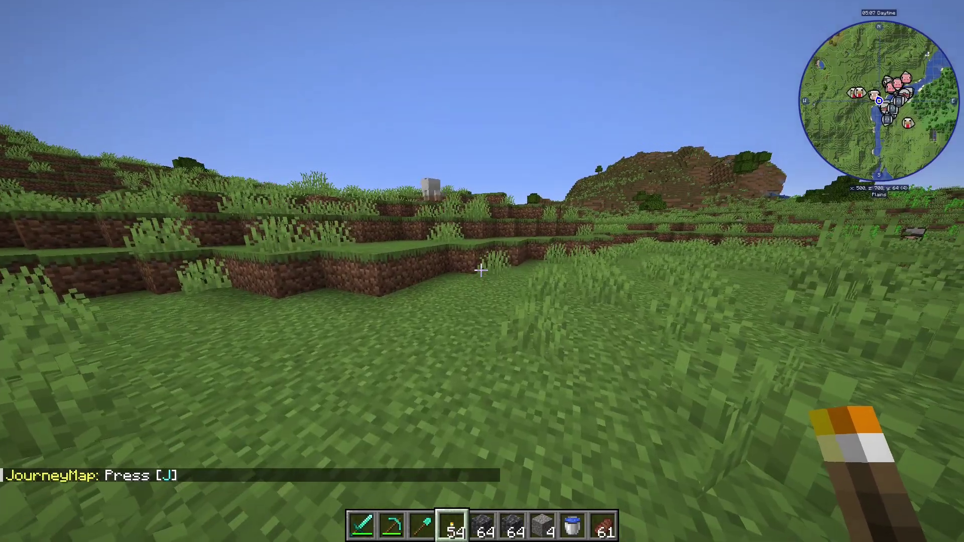
Walk forward a little in the world and open JourneyMap's fullscreen map.
key(w)
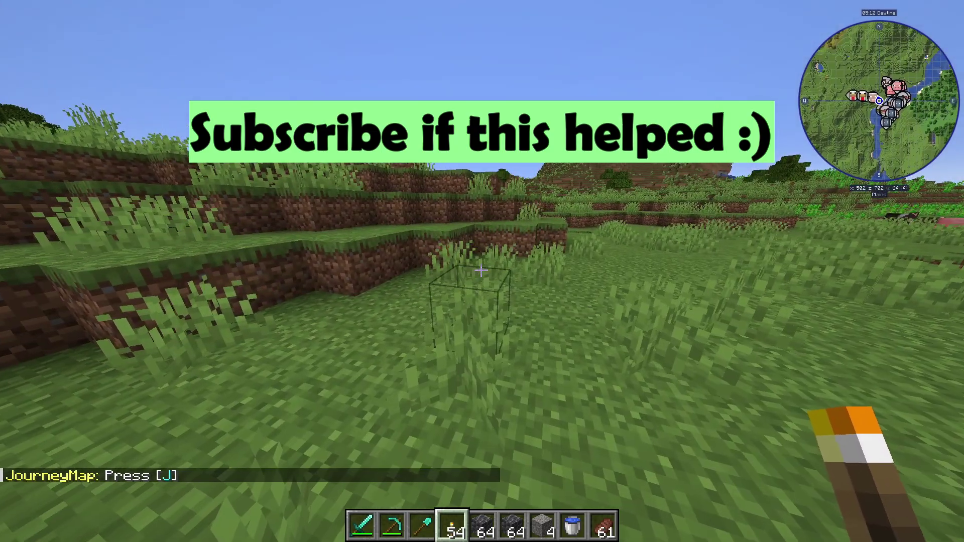
key(j)
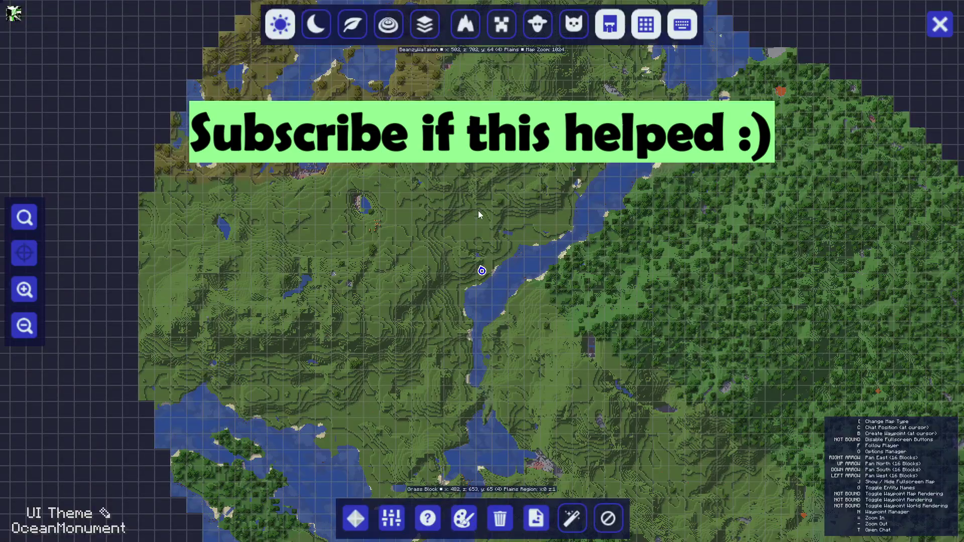